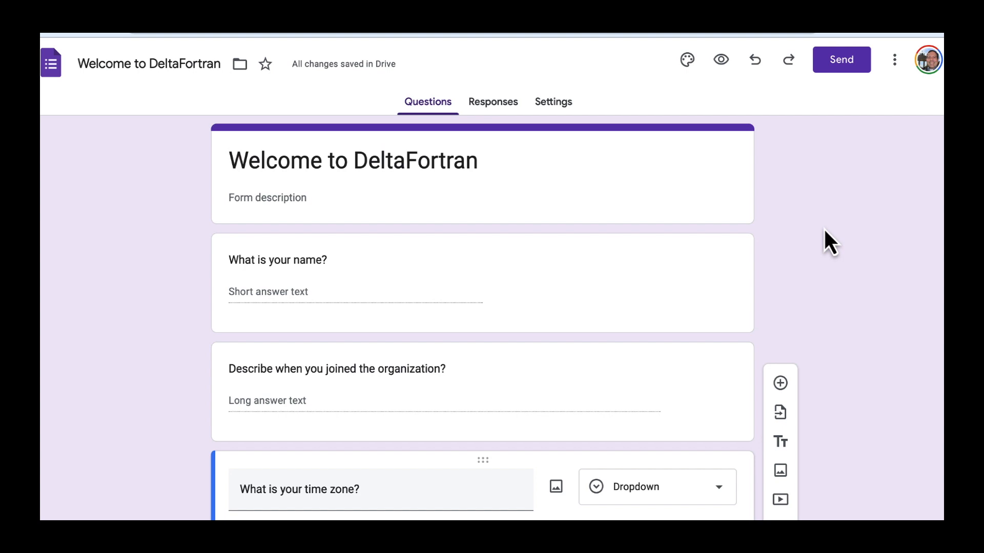
Examine the answer types available for the "What is your name?" question, keeping Short answer.
{"action": "left_click", "coordinate": [545, 245]}
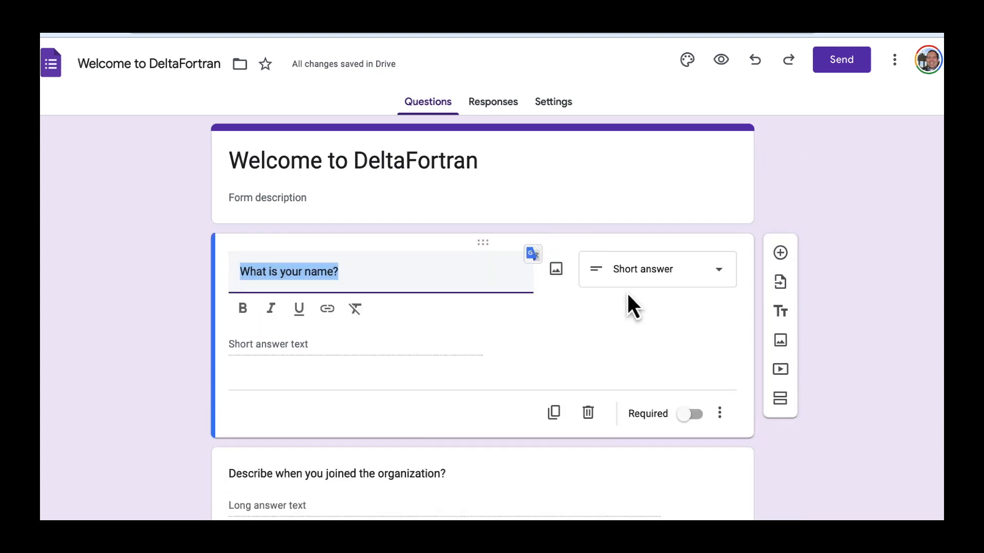
{"action": "left_click", "coordinate": [648, 282]}
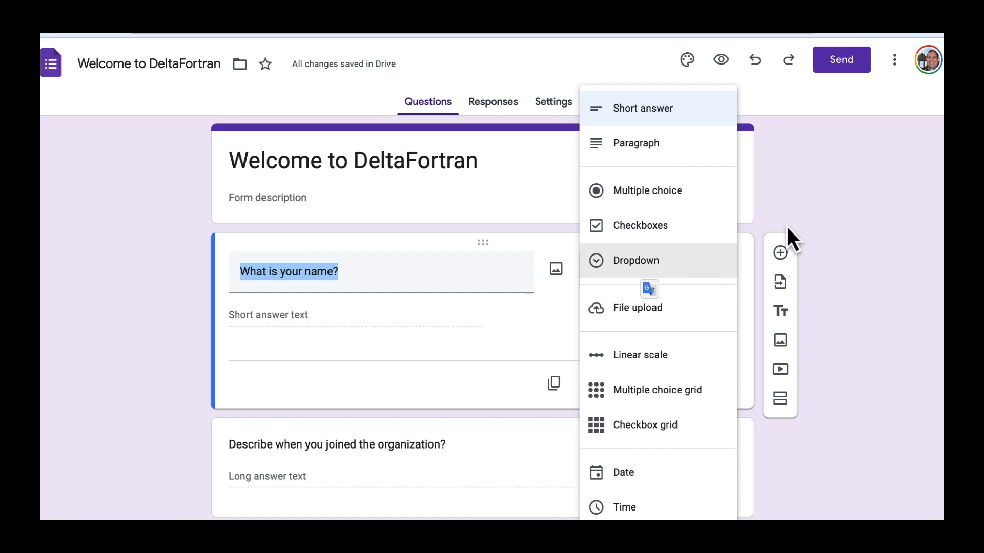
{"action": "left_click", "coordinate": [808, 245]}
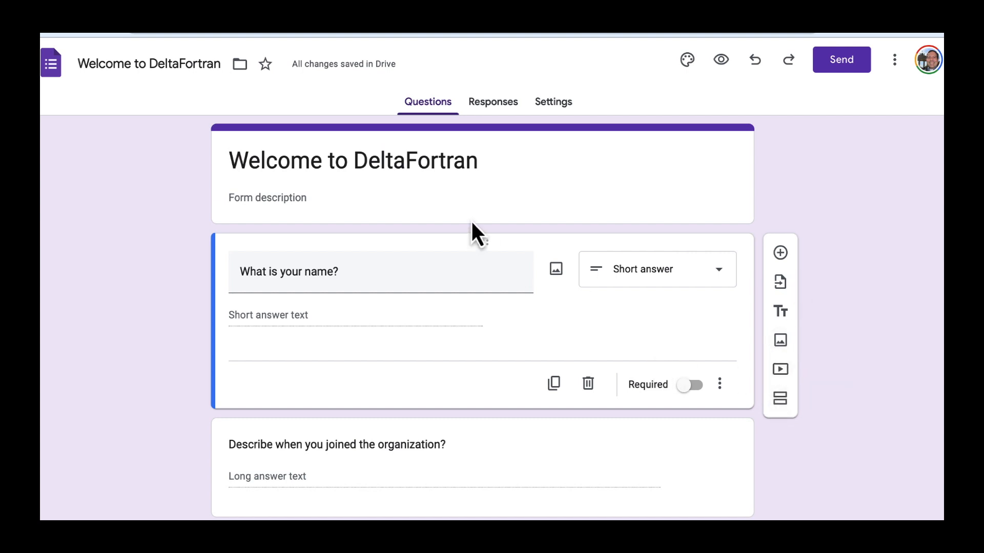
Move the "What is your name?" question below "Describe when you joined the organization?" and restore the original question order.
{"action": "left_click_drag", "start_coordinate": [478, 241], "coordinate": [488, 451]}
{"action": "left_click_drag", "start_coordinate": [447, 271], "coordinate": [464, 249]}
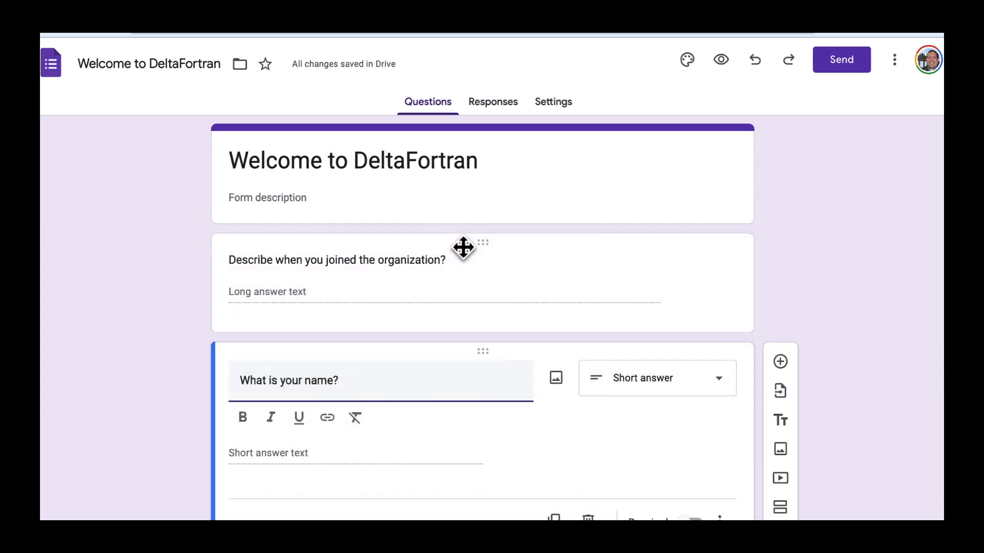
{"action": "scroll", "coordinate": [512, 286], "scroll_direction": "down", "scroll_amount": 2}
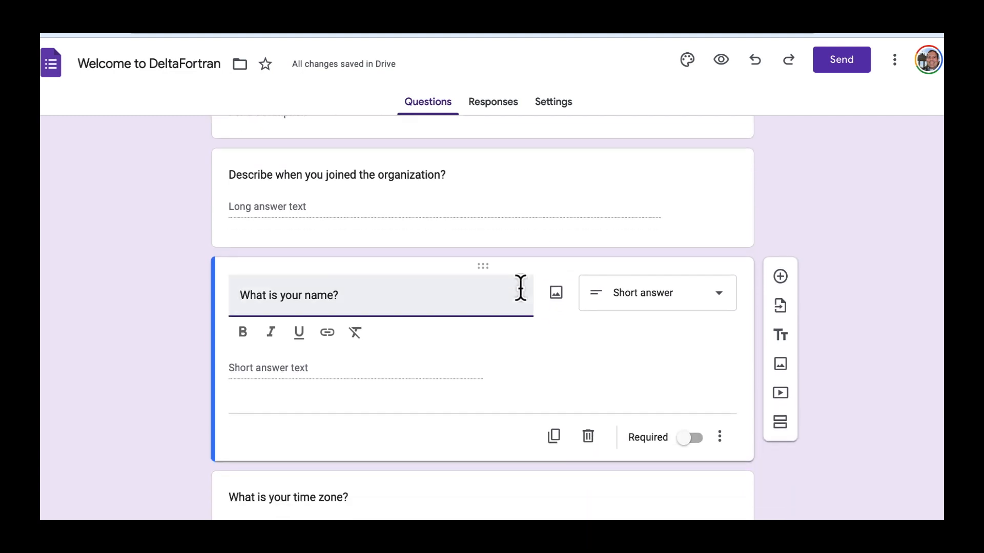
{"action": "scroll", "coordinate": [525, 299], "scroll_direction": "up", "scroll_amount": 2}
{"action": "left_click", "coordinate": [595, 267]}
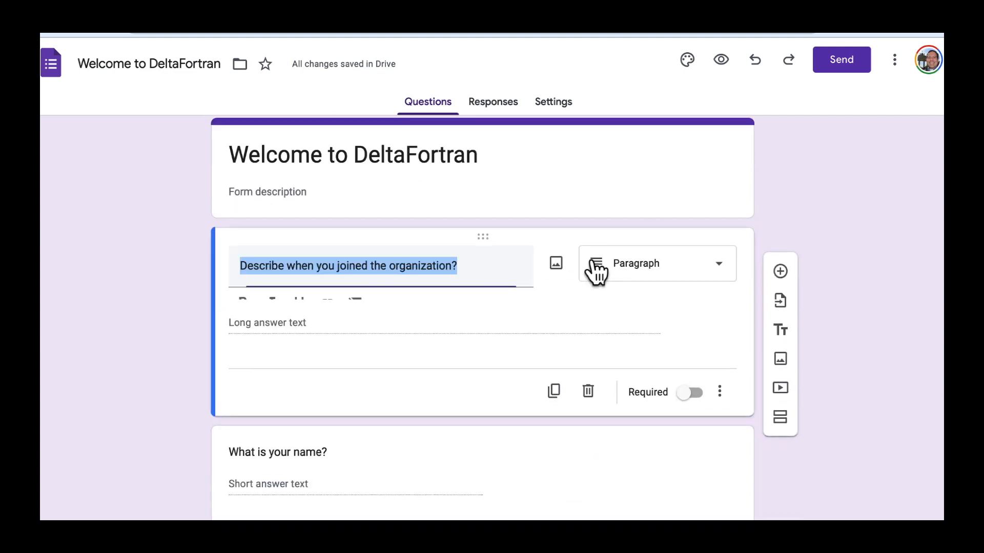
{"action": "left_click_drag", "start_coordinate": [485, 236], "coordinate": [484, 432]}
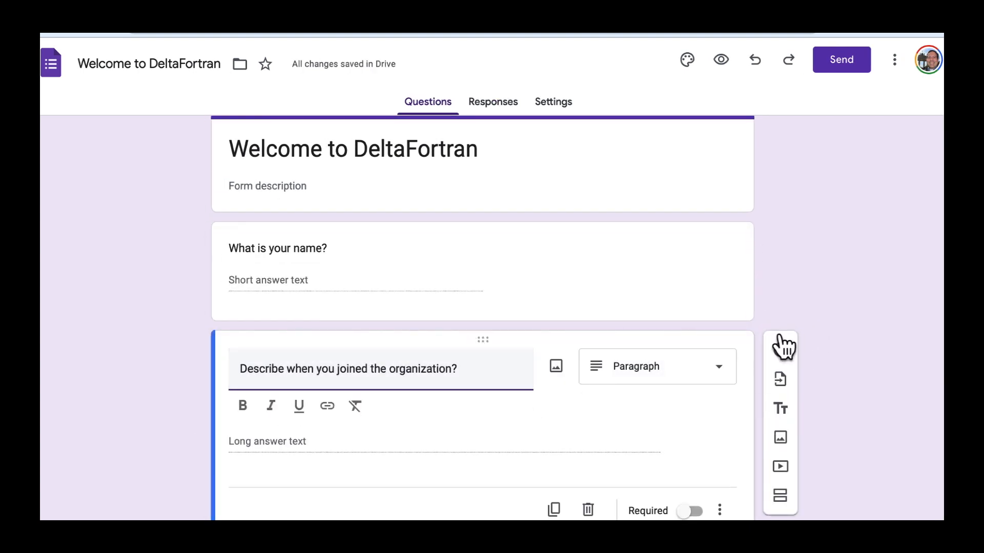
Examine the answer types of the "Describe when you joined the organization?" and "What is your time zone?" questions.
{"action": "scroll", "coordinate": [865, 282], "scroll_direction": "down", "scroll_amount": 1}
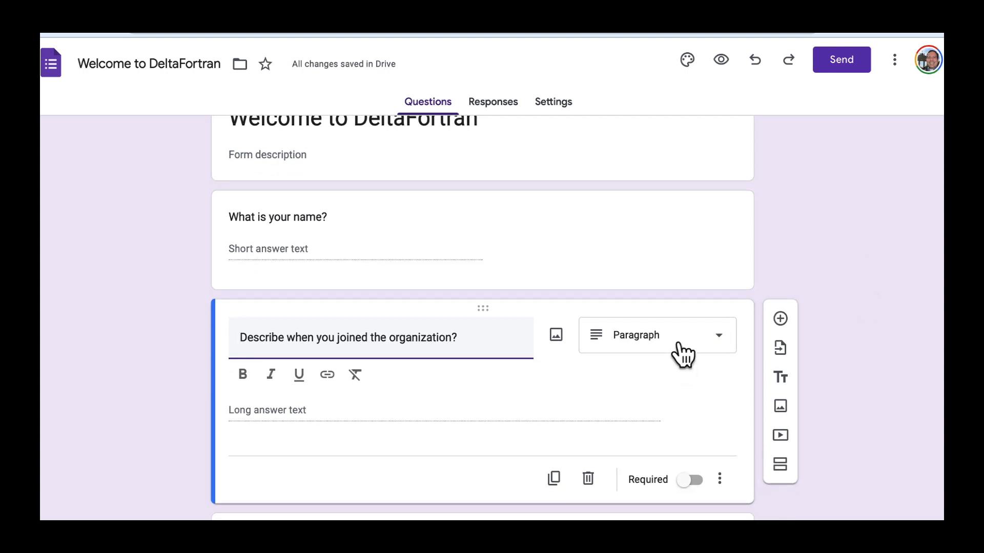
{"action": "left_click", "coordinate": [683, 353]}
{"action": "left_click", "coordinate": [809, 261]}
{"action": "scroll", "coordinate": [662, 359], "scroll_direction": "down", "scroll_amount": 3}
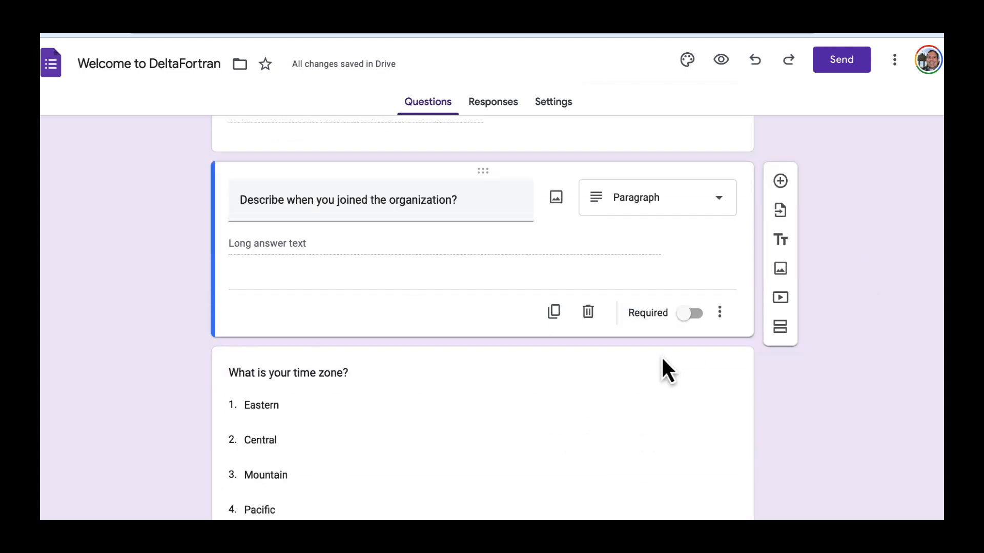
{"action": "scroll", "coordinate": [662, 359], "scroll_direction": "down", "scroll_amount": 3}
{"action": "left_click", "coordinate": [660, 336]}
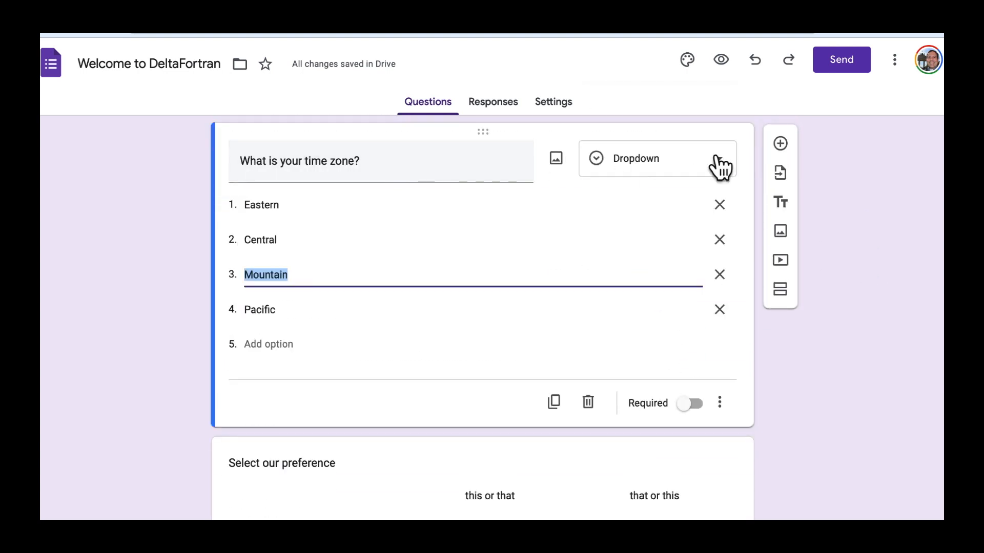
{"action": "left_click", "coordinate": [708, 170]}
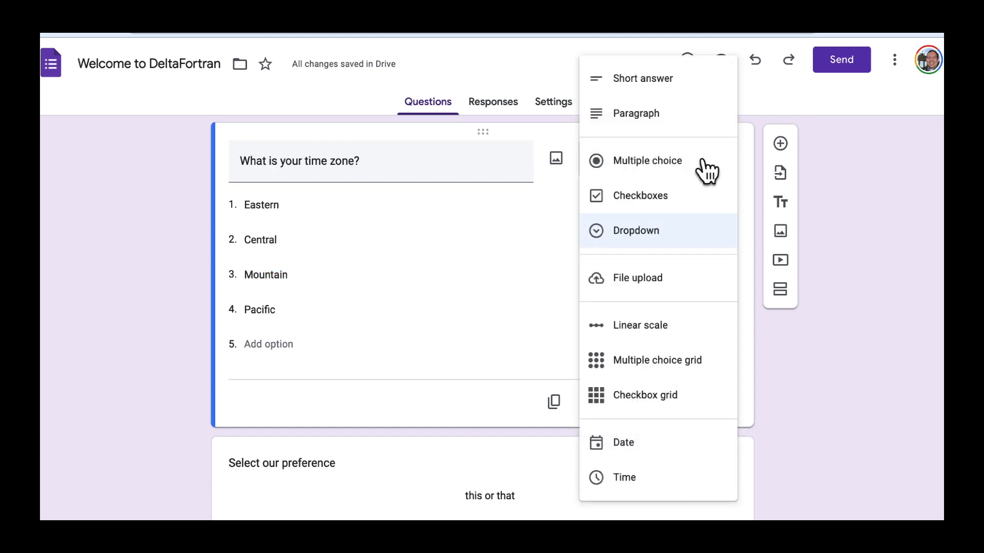
{"action": "left_click", "coordinate": [161, 299]}
Examine how the "Select our preference" grid and the "What are you core competencies?" checkbox question are set up.
{"action": "scroll", "coordinate": [555, 419], "scroll_direction": "down", "scroll_amount": 2}
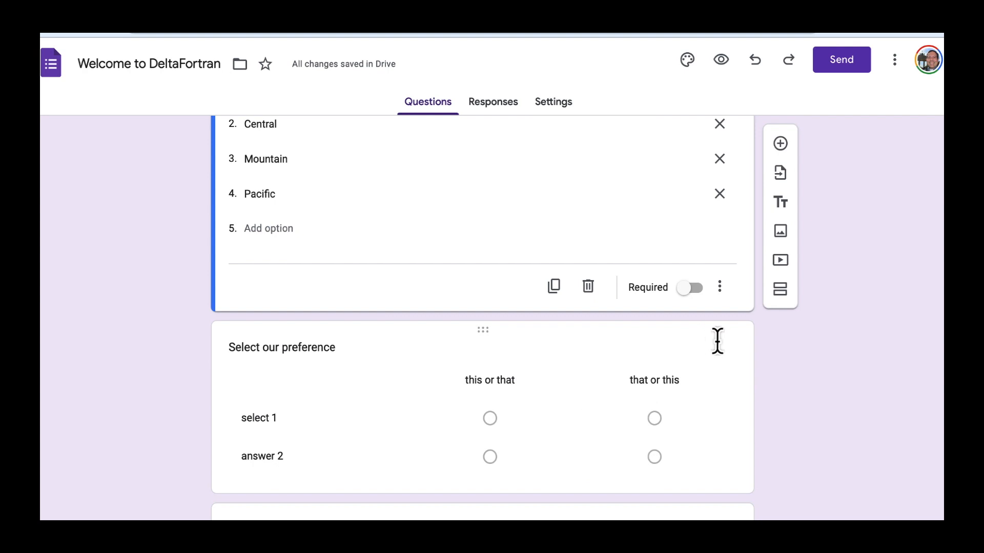
{"action": "left_click", "coordinate": [653, 367]}
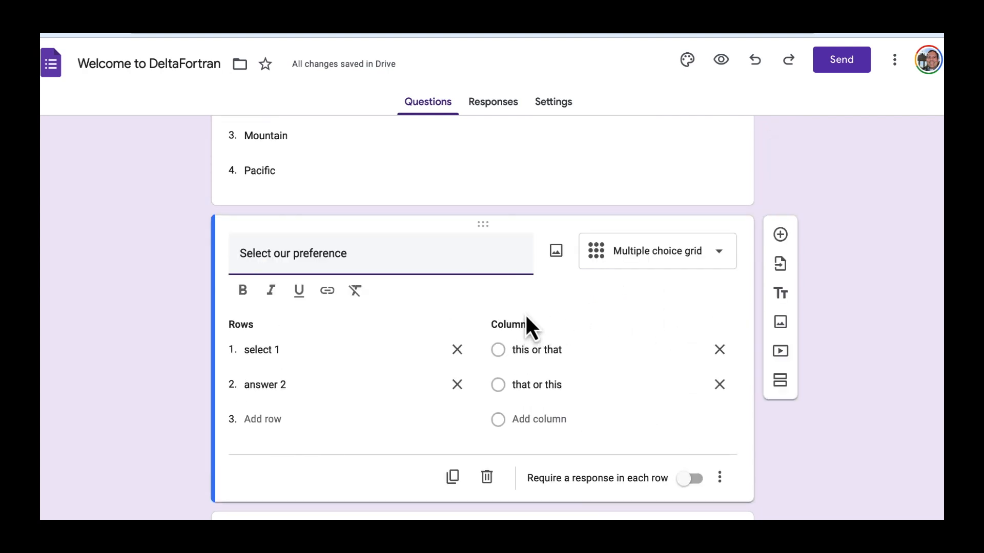
{"action": "scroll", "coordinate": [562, 342], "scroll_direction": "down", "scroll_amount": 1}
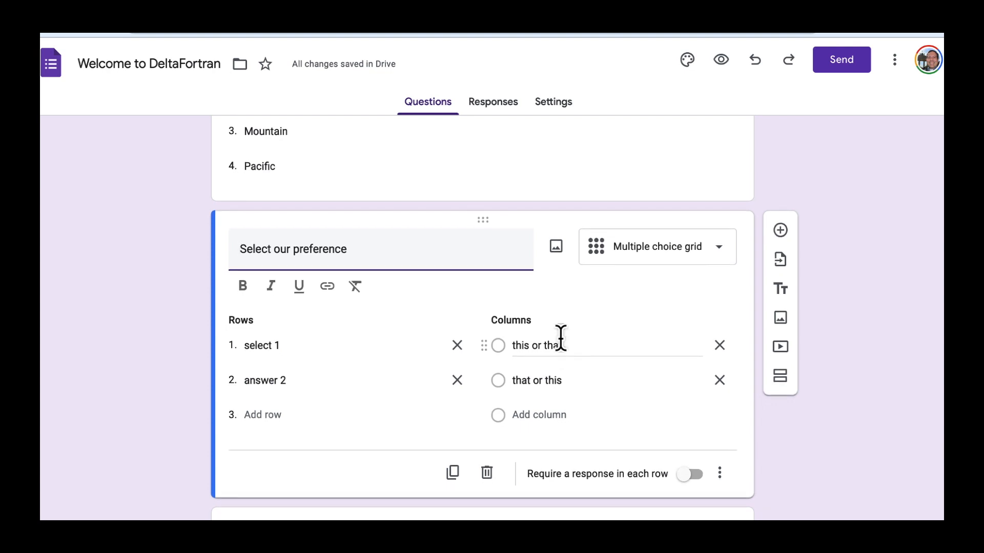
{"action": "scroll", "coordinate": [561, 339], "scroll_direction": "down", "scroll_amount": 5}
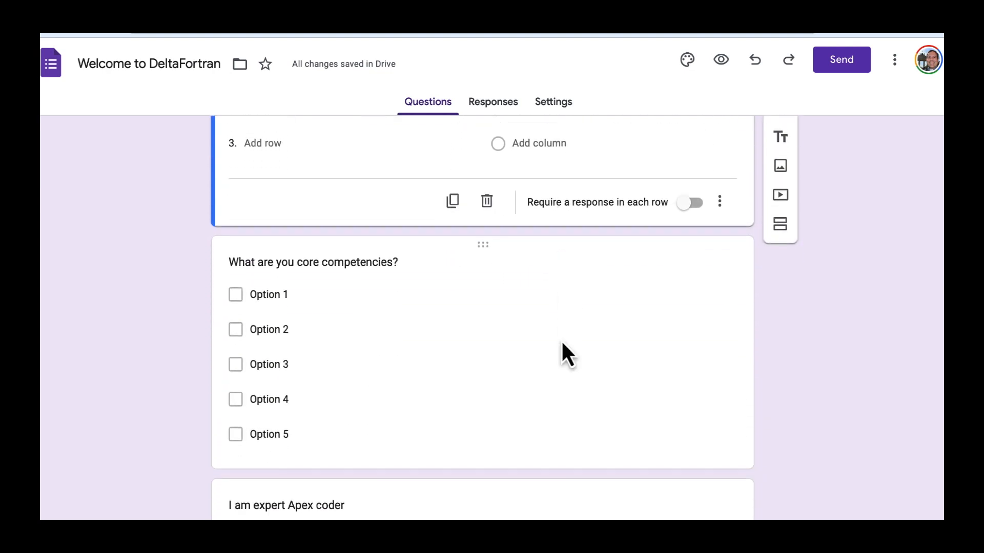
{"action": "left_click", "coordinate": [630, 319]}
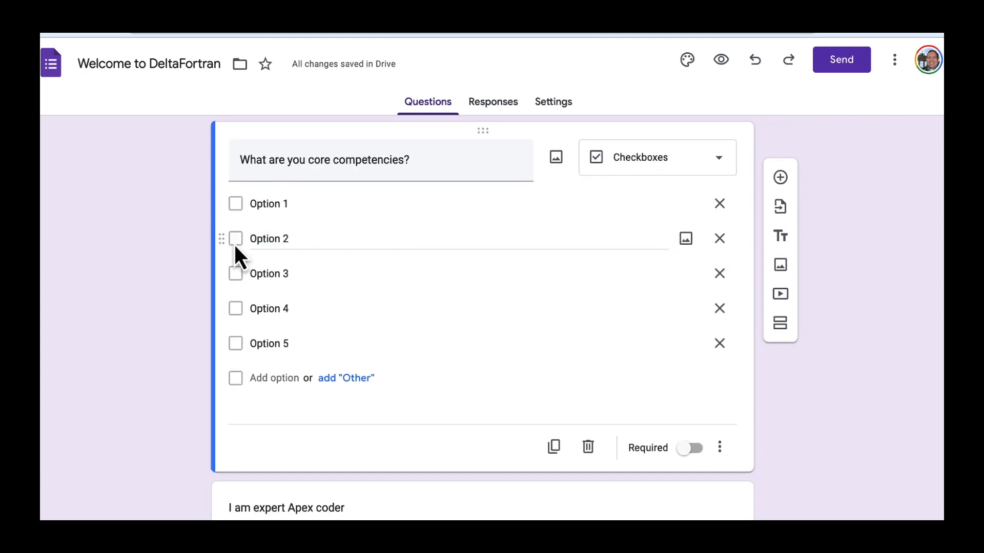
{"action": "left_click", "coordinate": [233, 274]}
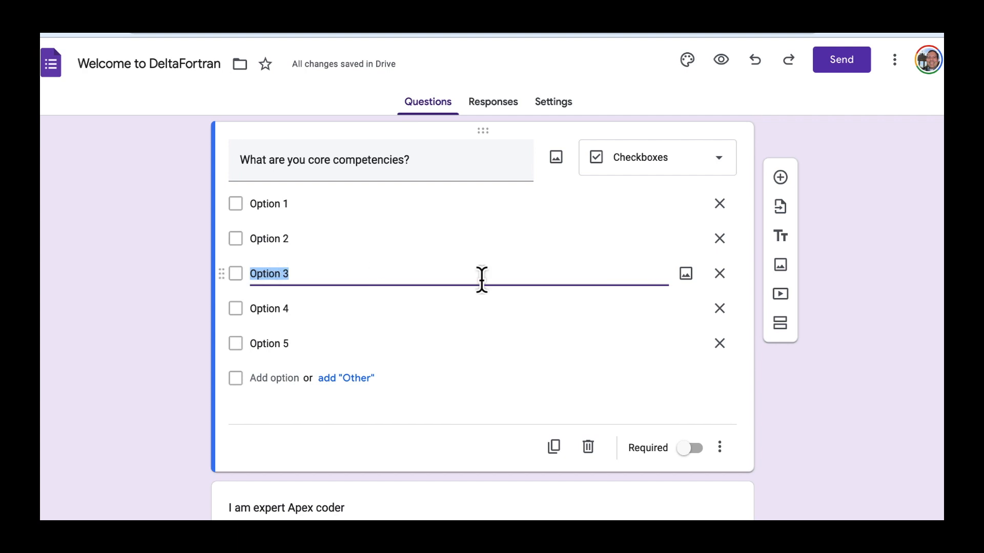
{"action": "scroll", "coordinate": [670, 422], "scroll_direction": "down", "scroll_amount": 1}
{"action": "scroll", "coordinate": [670, 422], "scroll_direction": "up", "scroll_amount": 1}
{"action": "left_click", "coordinate": [378, 176]}
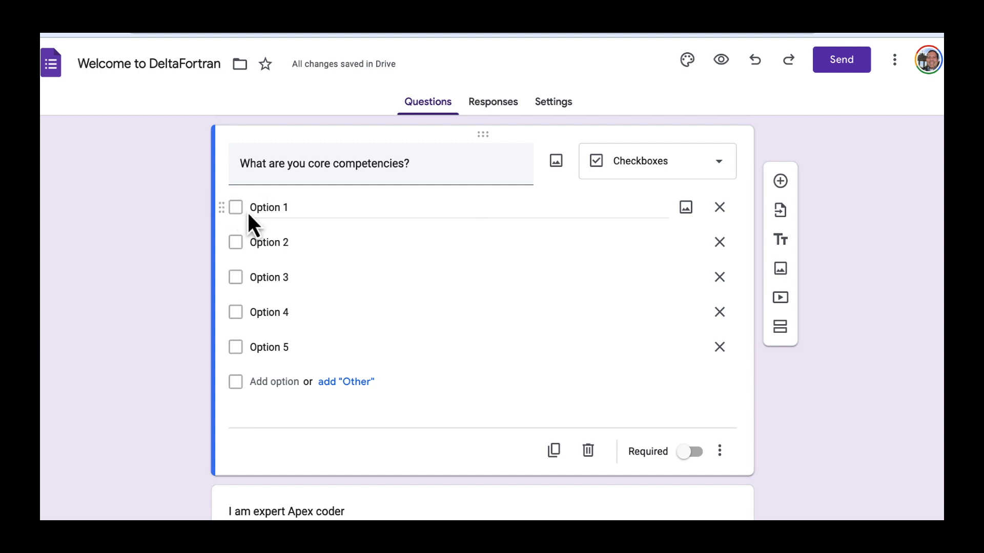
Examine the Apex coder linear scale, the career areas checkbox grid and the required short-answer question at the form's end.
{"action": "scroll", "coordinate": [640, 261], "scroll_direction": "down", "scroll_amount": 3}
{"action": "left_click", "coordinate": [673, 300]}
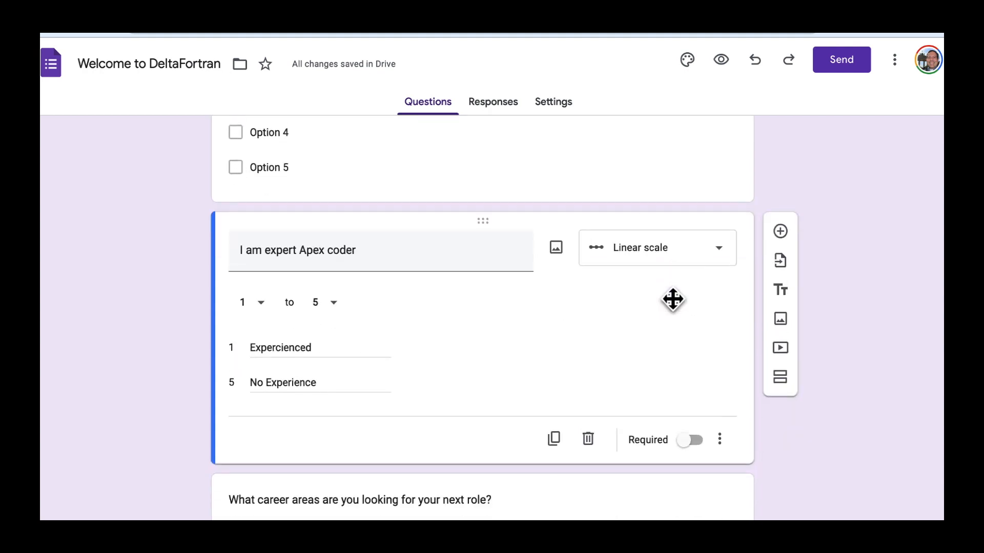
{"action": "scroll", "coordinate": [673, 299], "scroll_direction": "down", "scroll_amount": 1}
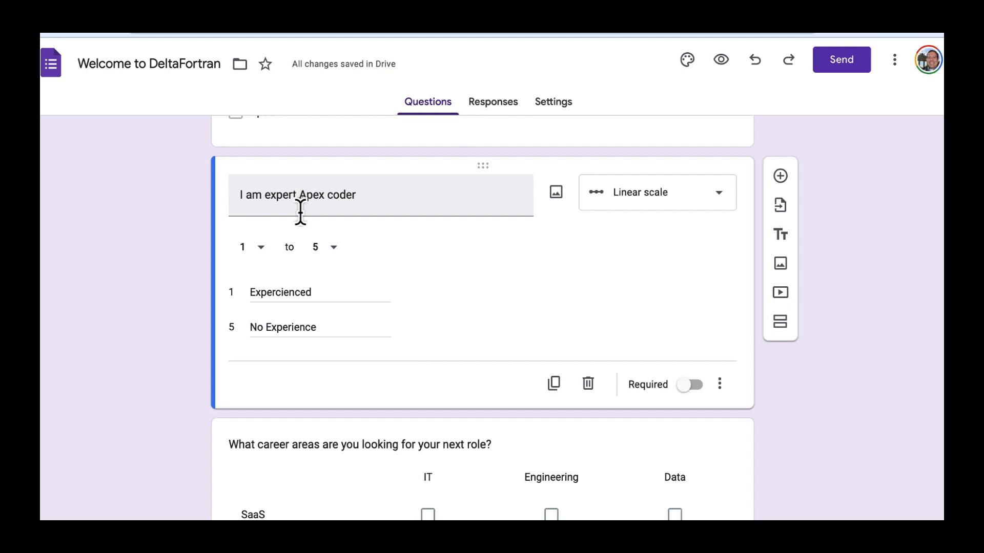
{"action": "scroll", "coordinate": [308, 226], "scroll_direction": "down", "scroll_amount": 4}
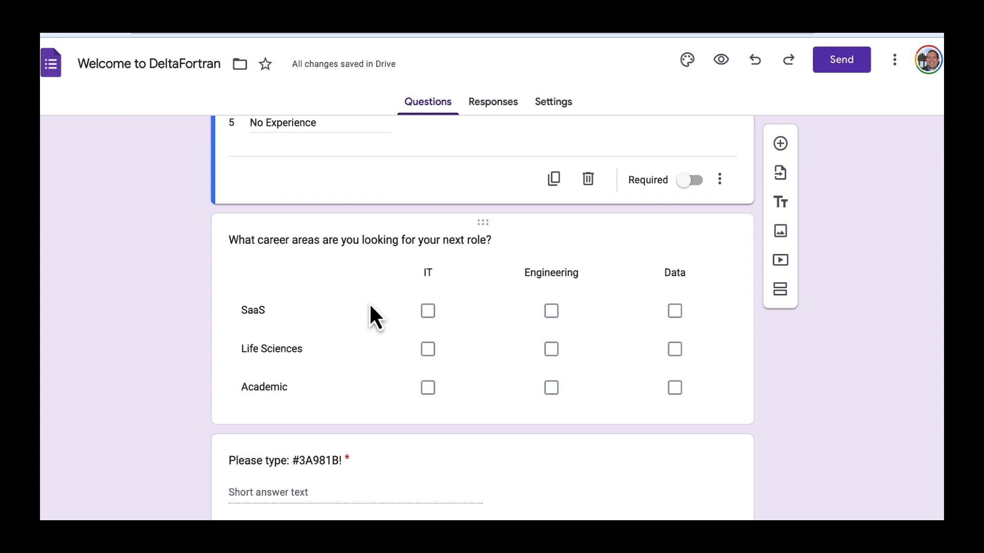
{"action": "left_click", "coordinate": [413, 351]}
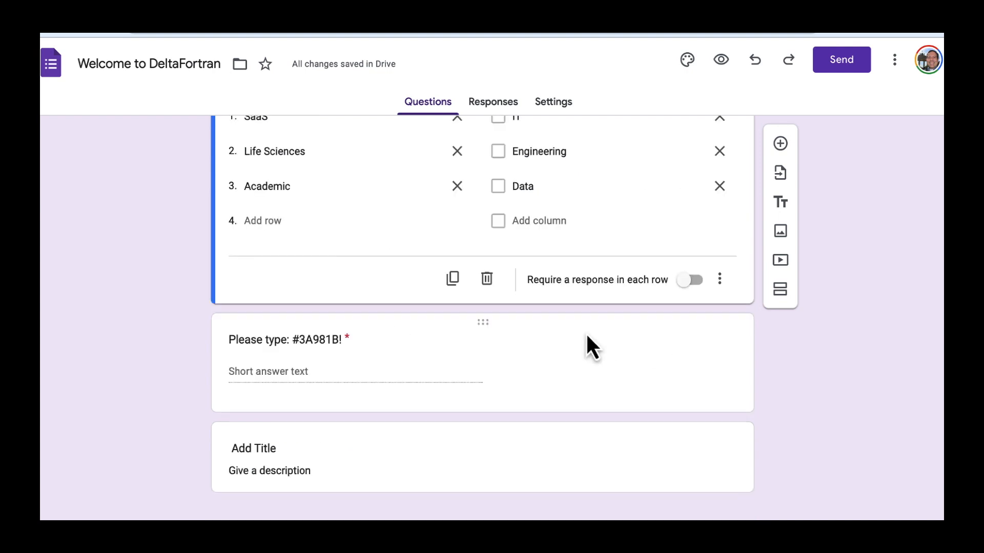
{"action": "left_click", "coordinate": [326, 341]}
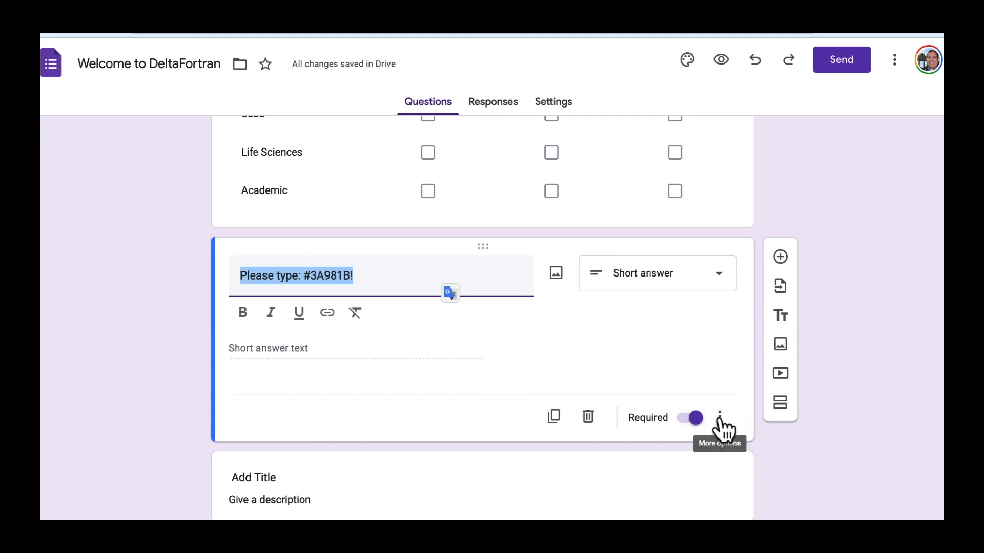
{"action": "scroll", "coordinate": [686, 432], "scroll_direction": "down", "scroll_amount": 1}
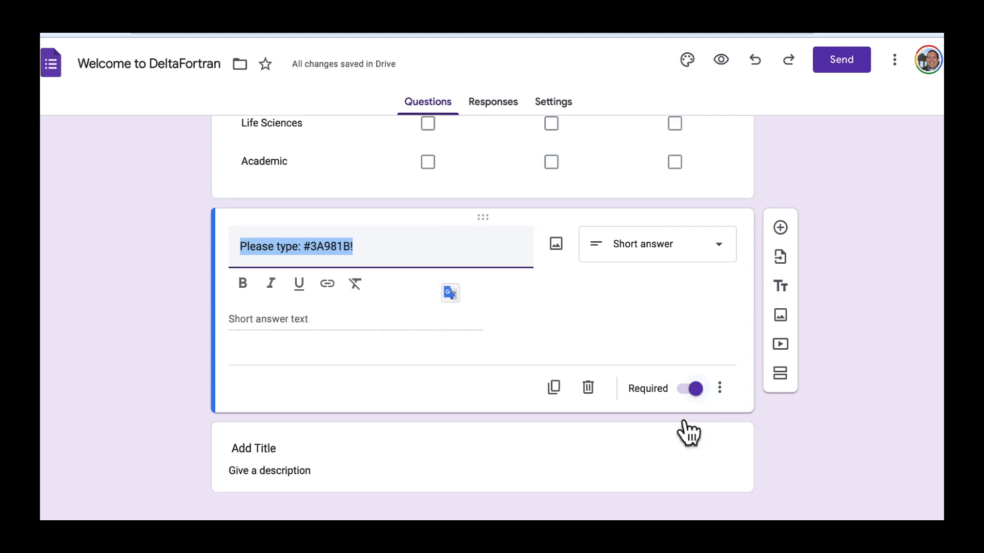
{"action": "scroll", "coordinate": [687, 432], "scroll_direction": "up", "scroll_amount": 15}
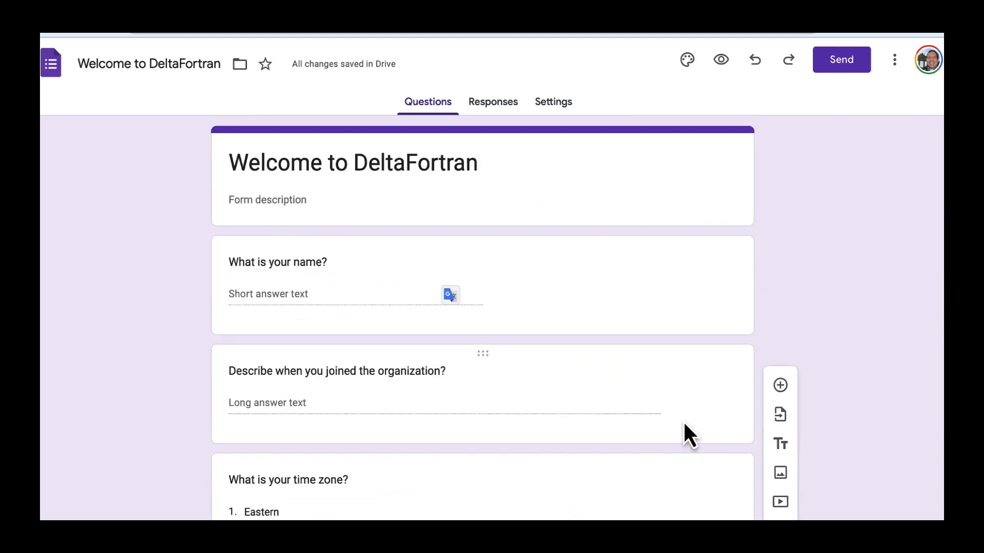
Turn on Limit to 1 response in the form's response settings.
{"action": "left_click", "coordinate": [560, 114]}
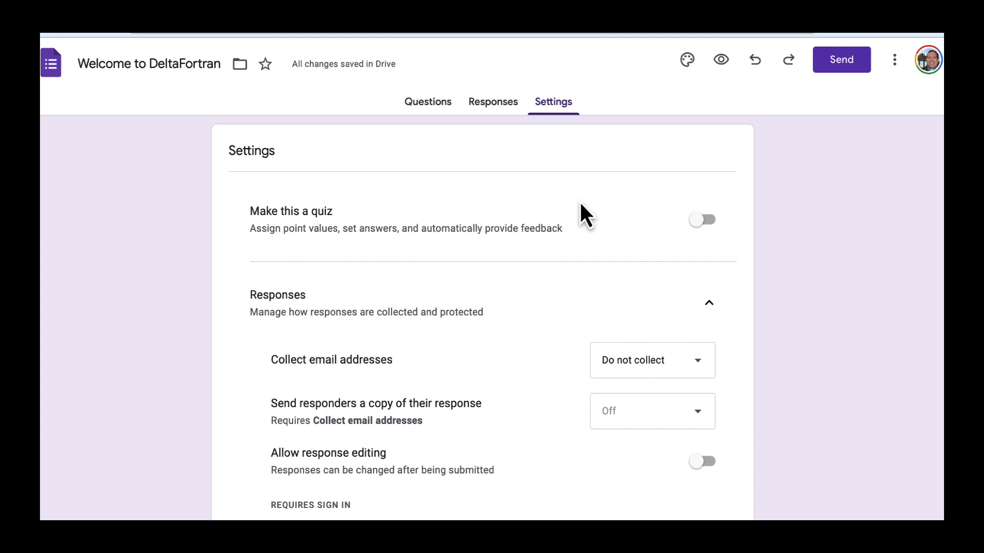
{"action": "scroll", "coordinate": [623, 323], "scroll_direction": "down", "scroll_amount": 1}
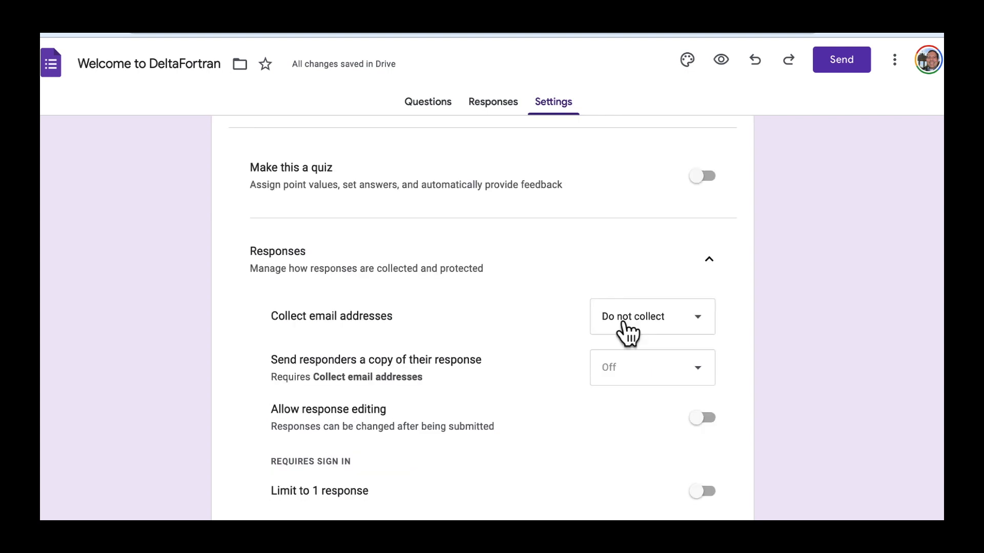
{"action": "scroll", "coordinate": [623, 331], "scroll_direction": "down", "scroll_amount": 2}
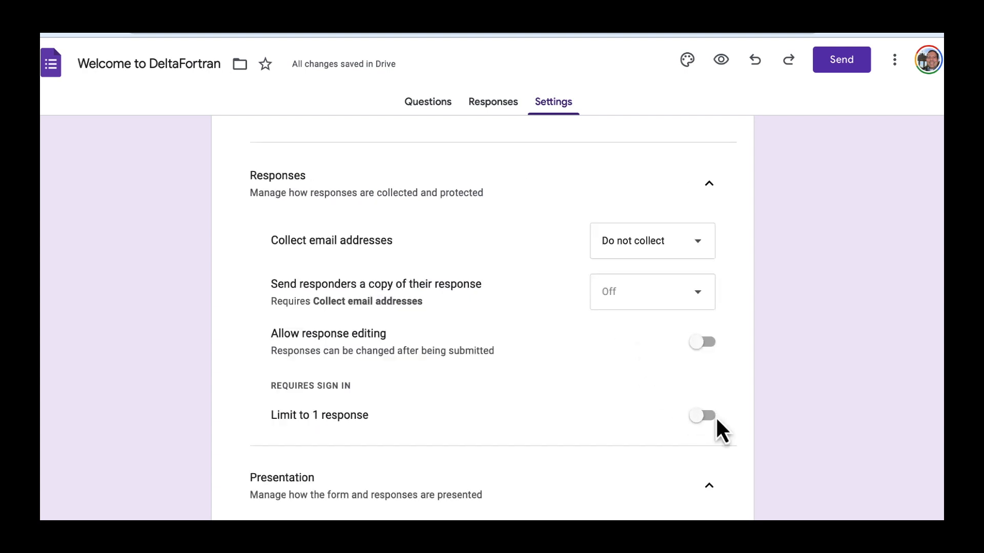
{"action": "left_click", "coordinate": [707, 415]}
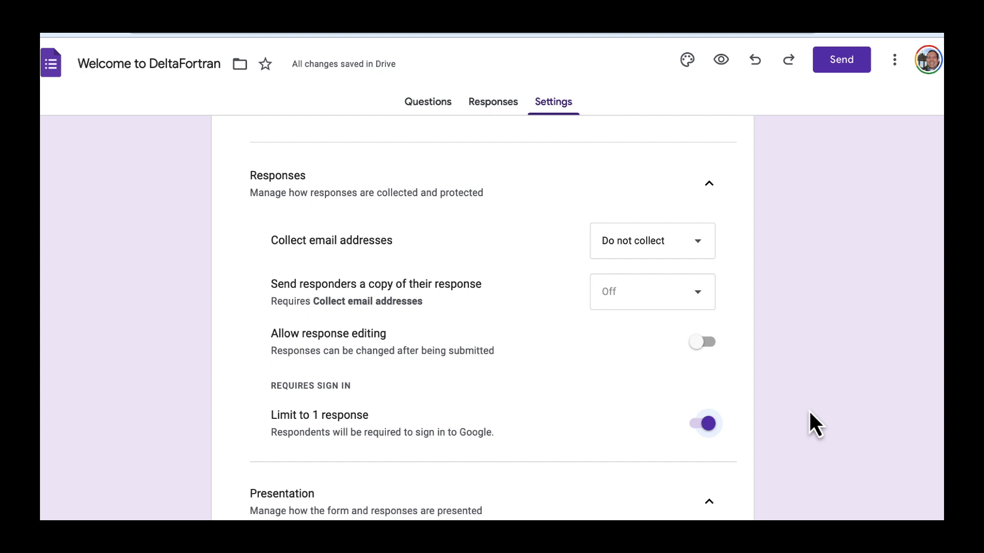
{"action": "left_click", "coordinate": [705, 421]}
{"action": "left_click", "coordinate": [706, 419]}
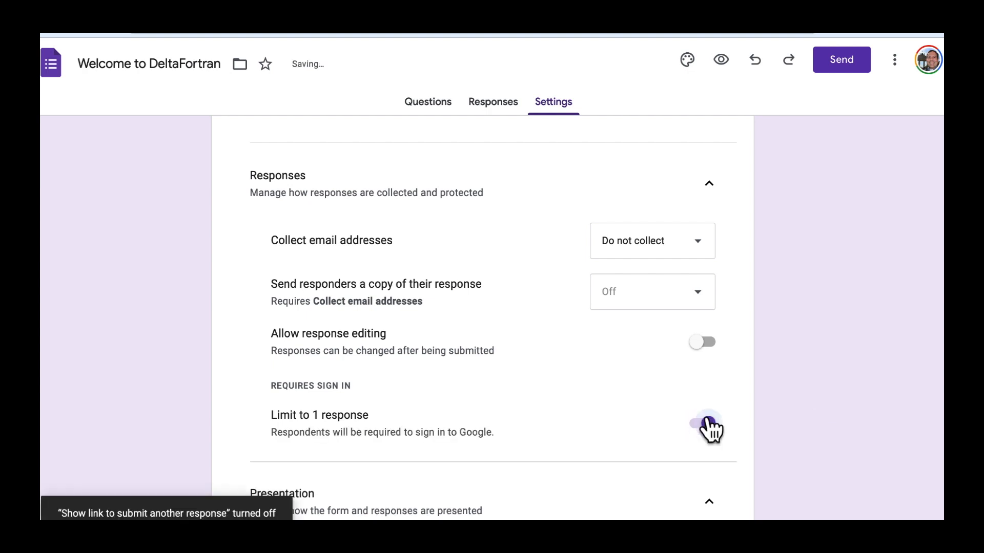
Review the form's Presentation, Restrictions and Defaults settings.
{"action": "scroll", "coordinate": [730, 267], "scroll_direction": "down", "scroll_amount": 6}
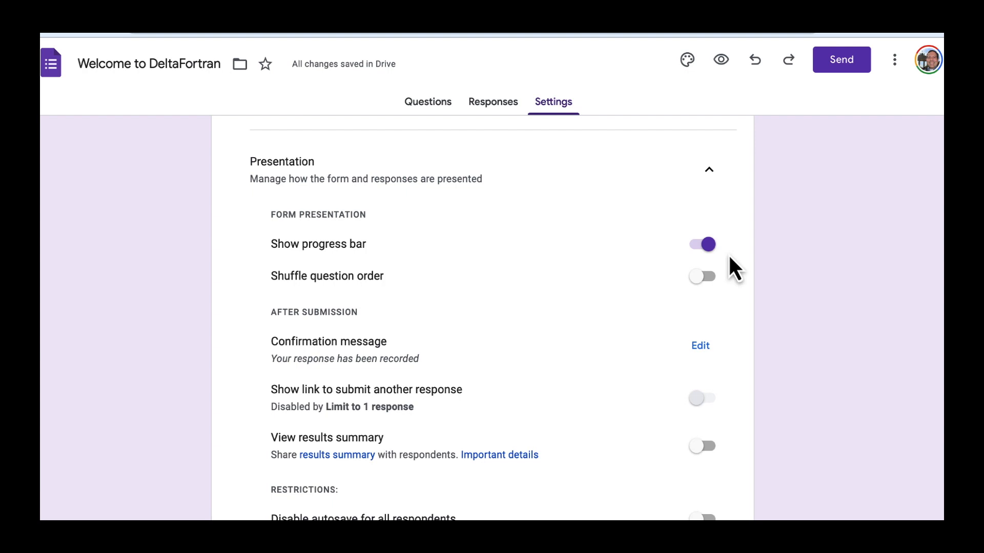
{"action": "scroll", "coordinate": [730, 264], "scroll_direction": "down", "scroll_amount": 5}
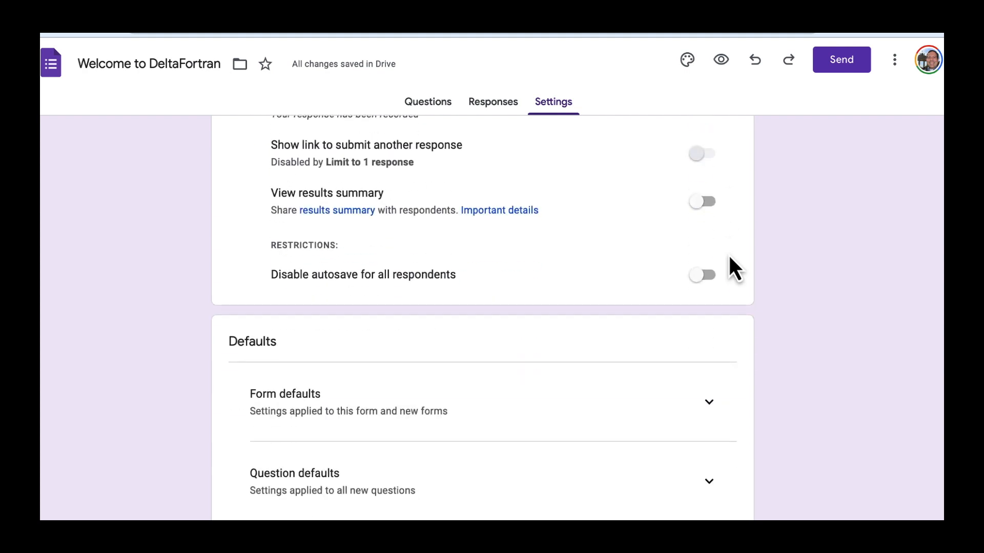
{"action": "scroll", "coordinate": [730, 264], "scroll_direction": "up", "scroll_amount": 10}
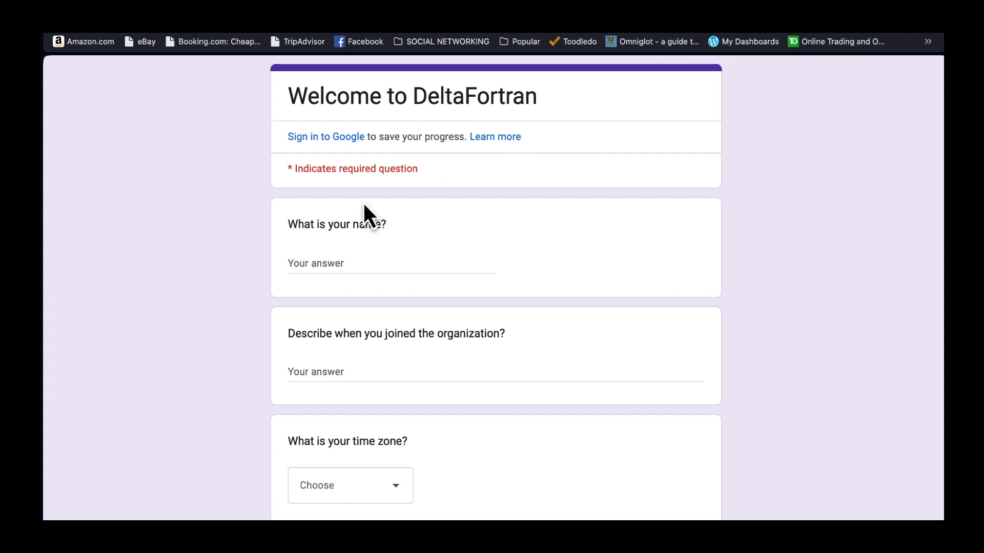
Examine the respondent view of the form, starting with the "What is your name?" answer field.
{"action": "left_click", "coordinate": [411, 260]}
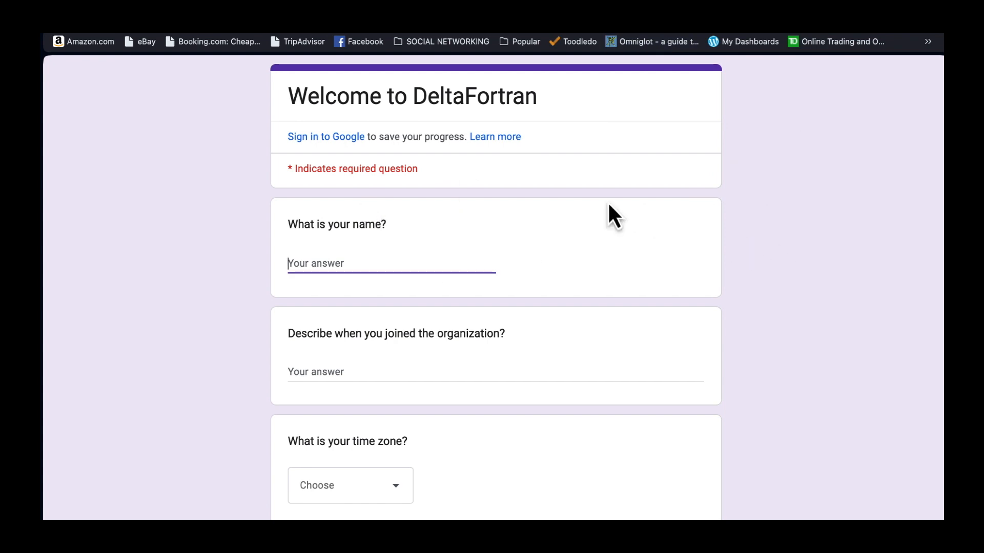
{"action": "scroll", "coordinate": [609, 205], "scroll_direction": "down", "scroll_amount": 2}
{"action": "scroll", "coordinate": [608, 205], "scroll_direction": "up", "scroll_amount": 2}
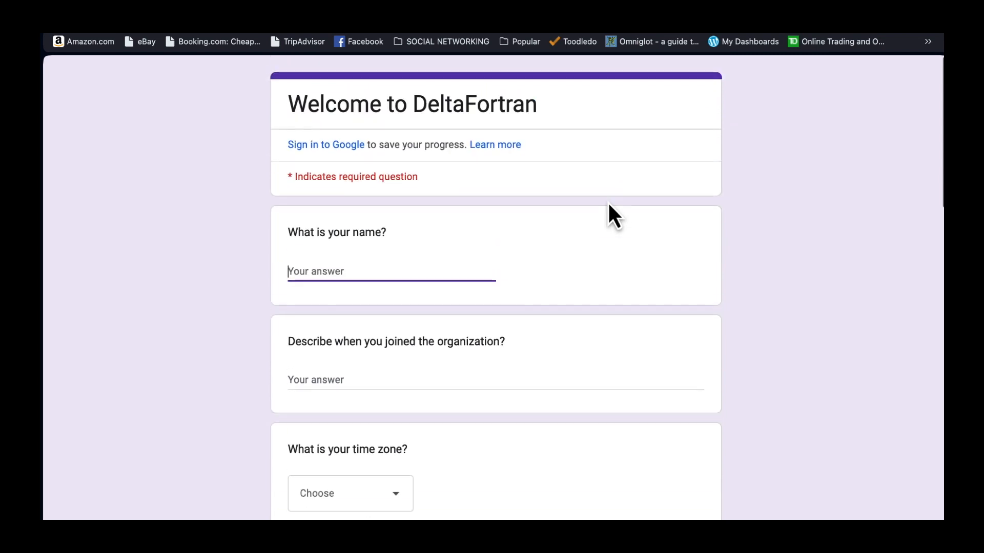
Answer the "What is your time zone?" question with Central.
{"action": "scroll", "coordinate": [609, 205], "scroll_direction": "down", "scroll_amount": 3}
{"action": "left_click", "coordinate": [377, 343]}
{"action": "scroll", "coordinate": [481, 256], "scroll_direction": "up", "scroll_amount": 3}
{"action": "left_click", "coordinate": [667, 187]}
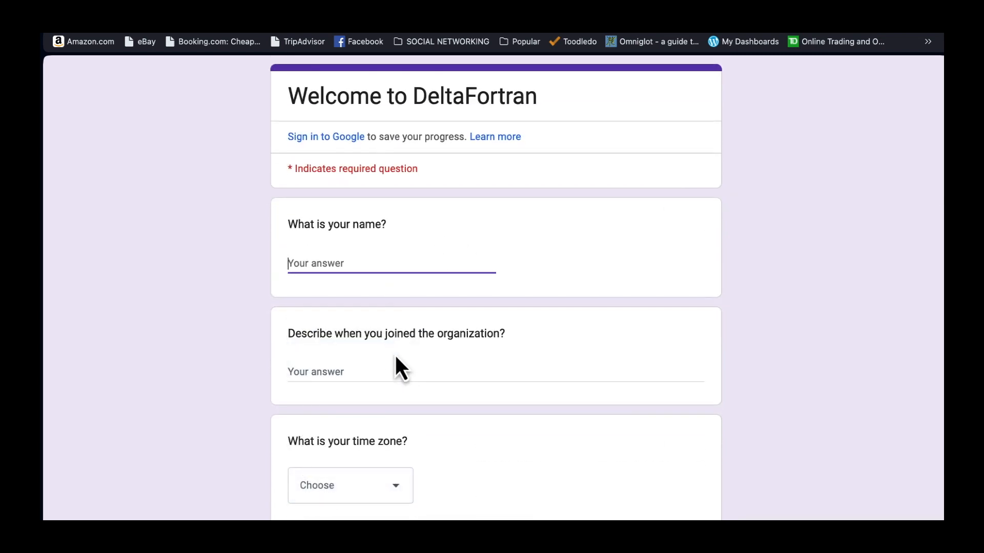
{"action": "scroll", "coordinate": [395, 353], "scroll_direction": "down", "scroll_amount": 4}
{"action": "left_click", "coordinate": [375, 289]}
{"action": "left_click", "coordinate": [340, 362]}
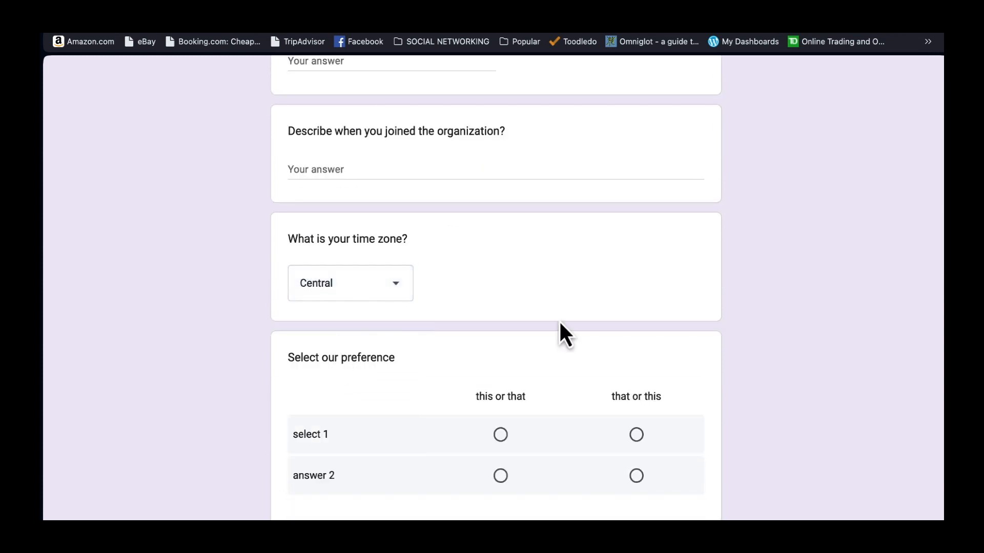
In the "Select our preference" grid, choose "this or that" for select 1 and "that or this" for answer 2.
{"action": "scroll", "coordinate": [632, 350], "scroll_direction": "down", "scroll_amount": 2}
{"action": "left_click", "coordinate": [634, 358]}
{"action": "left_click", "coordinate": [500, 323]}
{"action": "scroll", "coordinate": [493, 362], "scroll_direction": "down", "scroll_amount": 4}
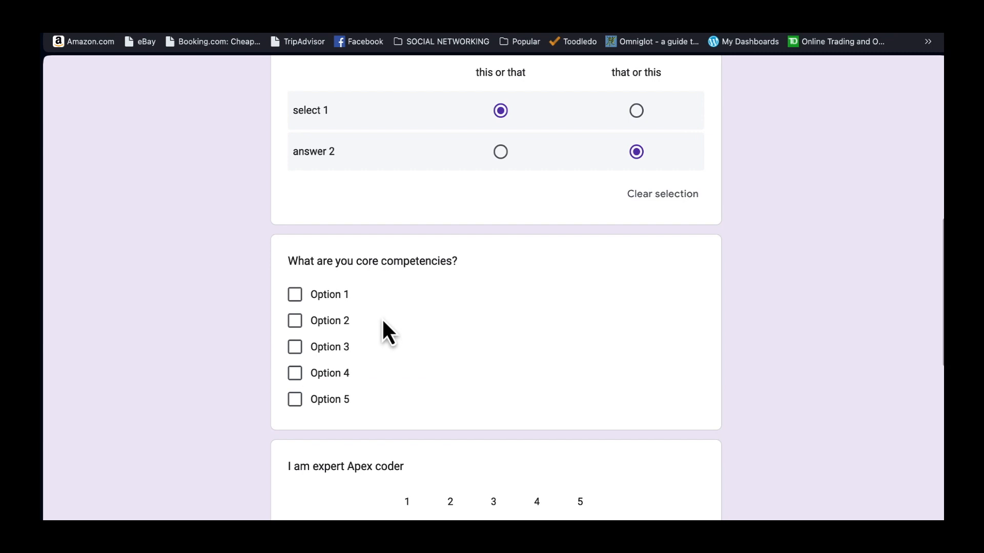
Select Option 2, Option 4 and Option 5 as the core competencies.
{"action": "left_click", "coordinate": [323, 323]}
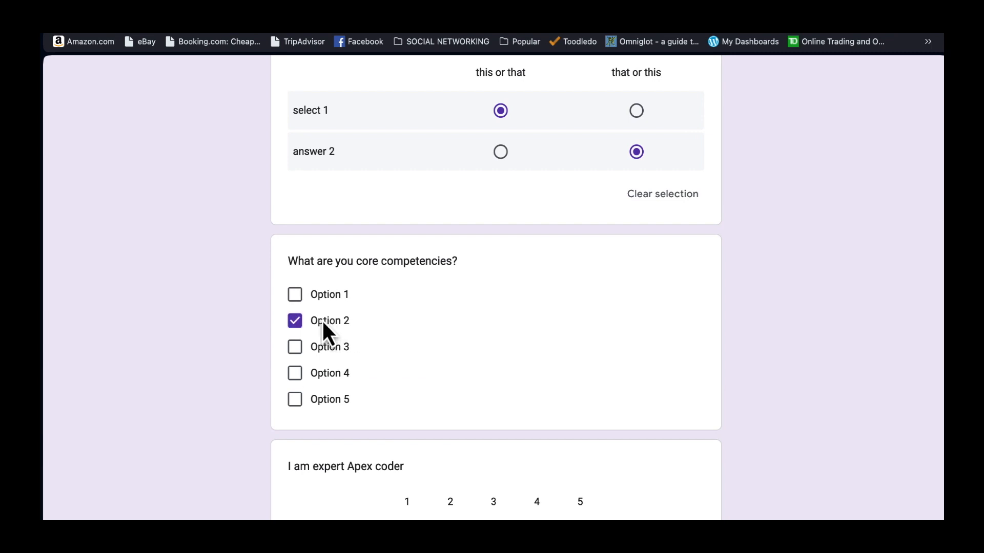
{"action": "left_click", "coordinate": [296, 374]}
{"action": "left_click", "coordinate": [295, 401]}
{"action": "scroll", "coordinate": [425, 405], "scroll_direction": "down", "scroll_amount": 5}
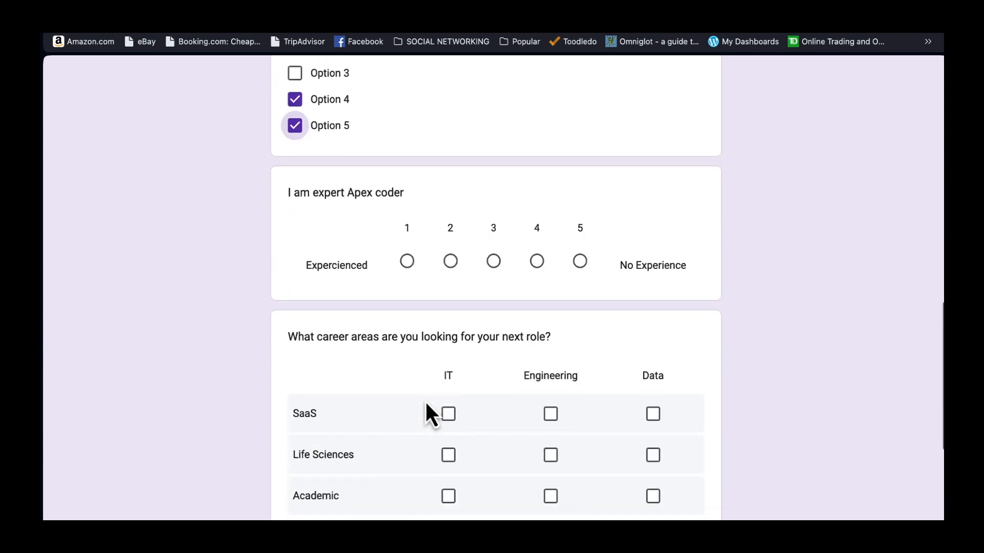
Rate the Apex coder statement 4, and choose SaaS with IT and Engineering plus Life Sciences with Engineering in the career areas grid.
{"action": "left_click", "coordinate": [537, 262]}
{"action": "scroll", "coordinate": [597, 411], "scroll_direction": "down", "scroll_amount": 3}
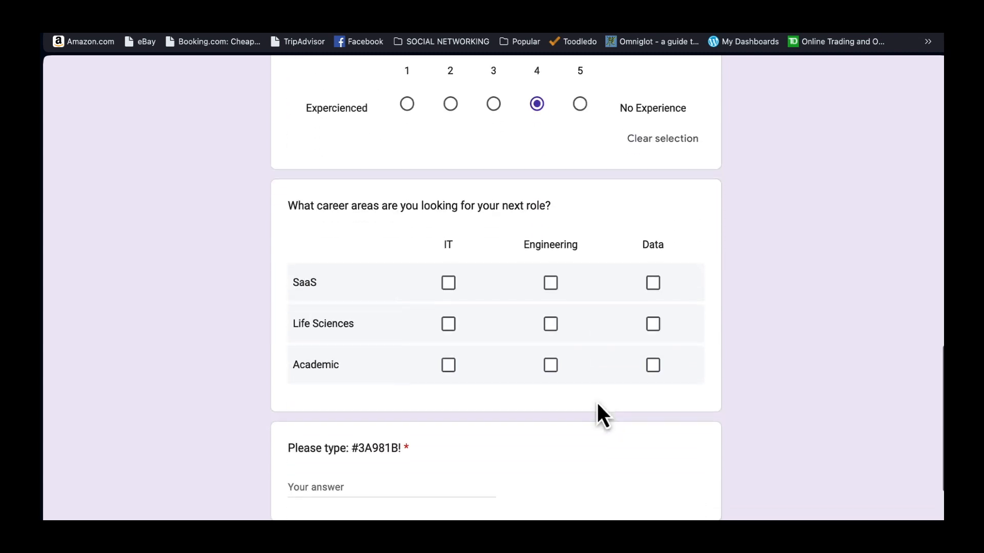
{"action": "left_click", "coordinate": [449, 283]}
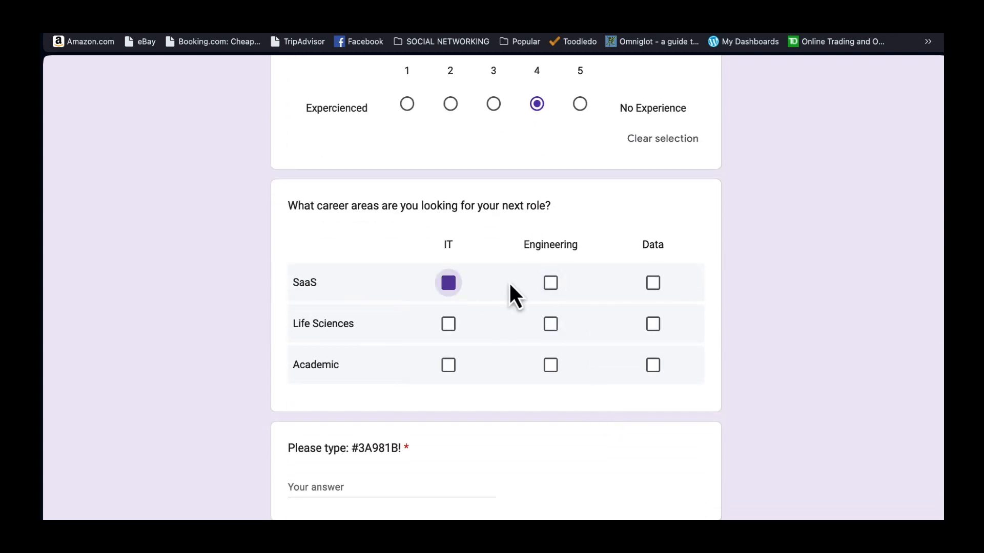
{"action": "left_click", "coordinate": [551, 285]}
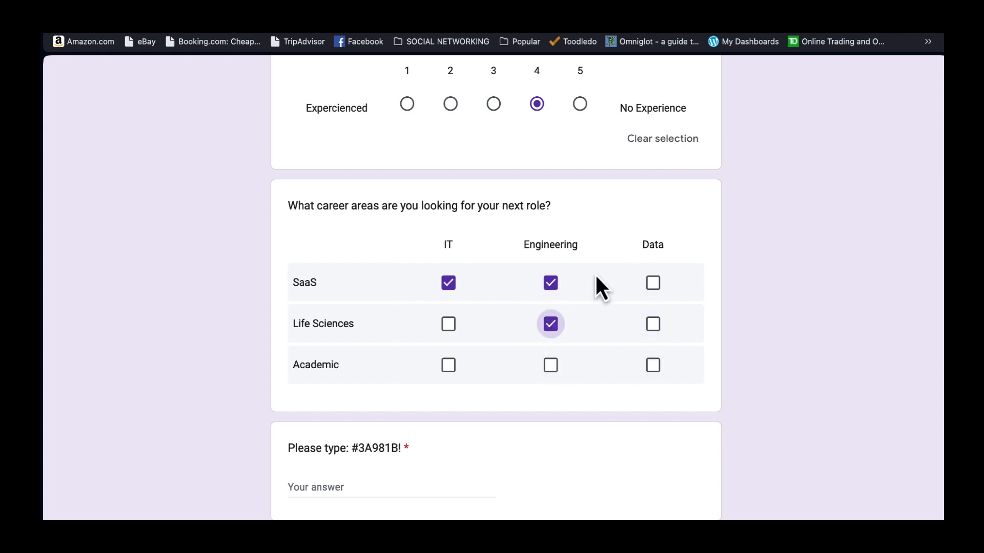
{"action": "scroll", "coordinate": [633, 307], "scroll_direction": "down", "scroll_amount": 4}
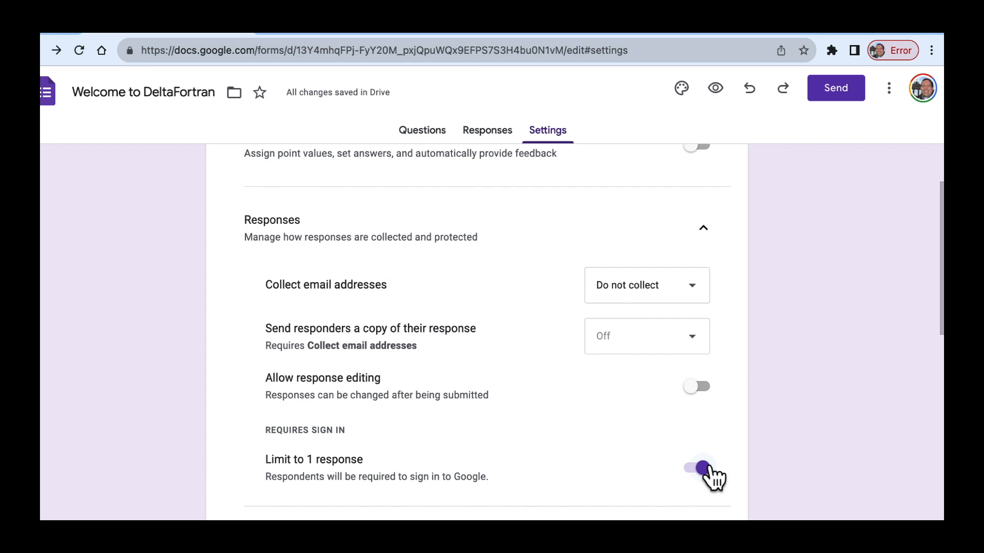
Revisit the form's questions in the editor and look through its settings again.
{"action": "left_click", "coordinate": [422, 130]}
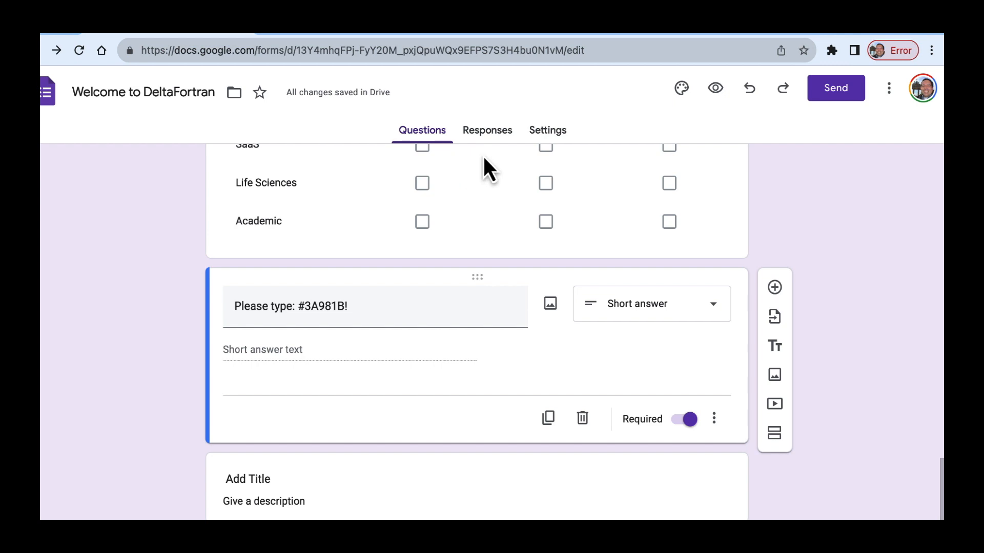
{"action": "left_click", "coordinate": [539, 135]}
{"action": "scroll", "coordinate": [565, 338], "scroll_direction": "down", "scroll_amount": 10}
{"action": "scroll", "coordinate": [565, 338], "scroll_direction": "up", "scroll_amount": 1}
{"action": "scroll", "coordinate": [565, 339], "scroll_direction": "up", "scroll_amount": 5}
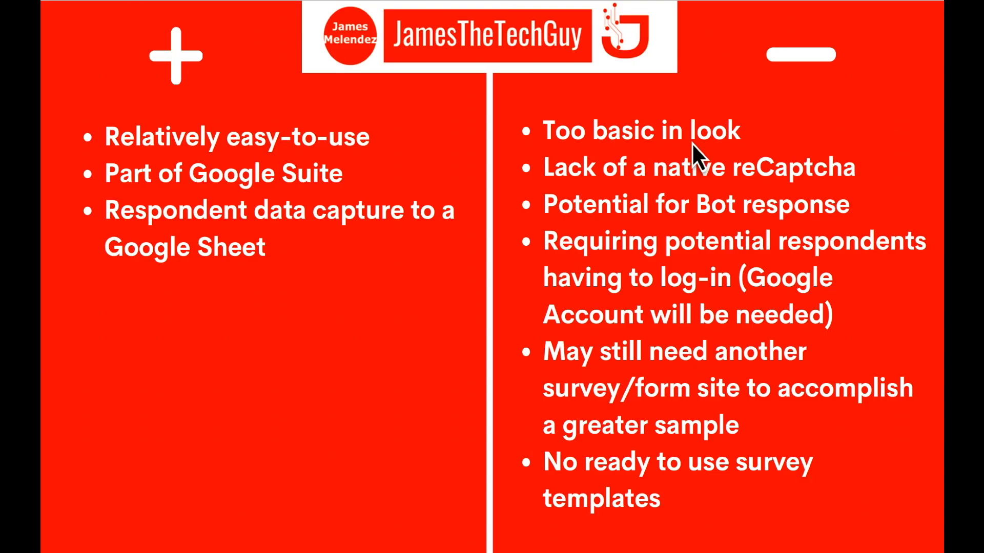